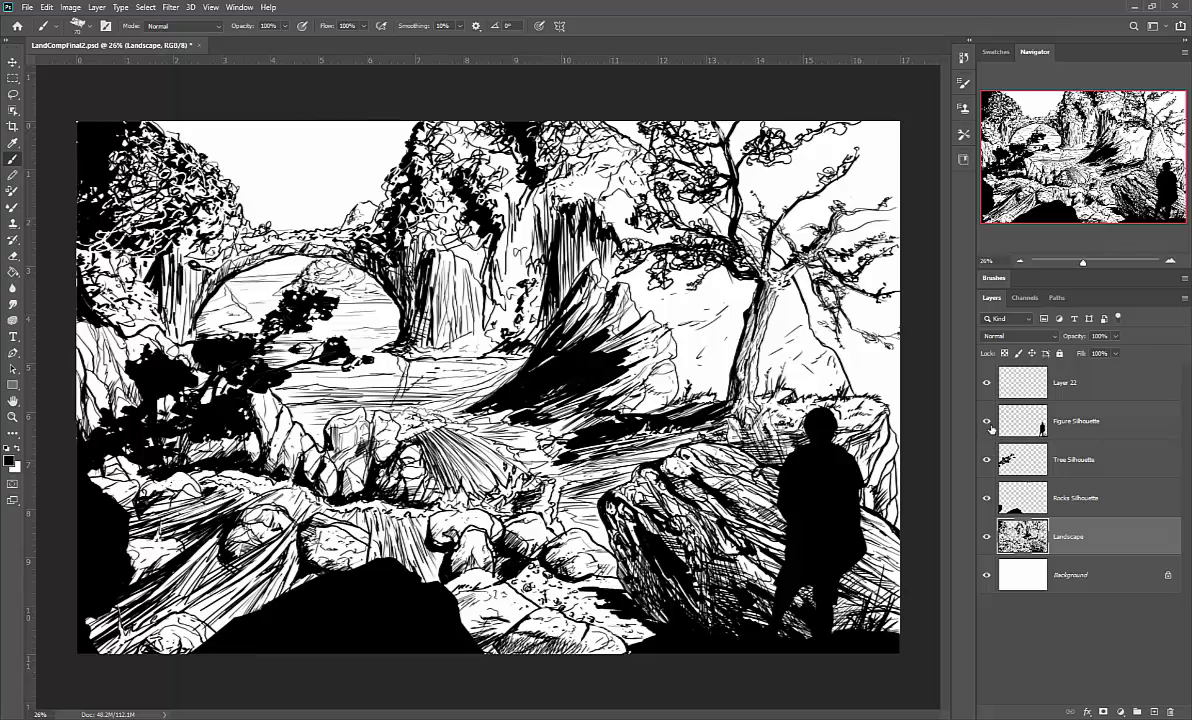
- Toggle the figure silhouette off and on, and on Layer 22 paint the ground around the figure's feet solid black
left_click(987, 422)
left_click(987, 422)
key("alt+period")
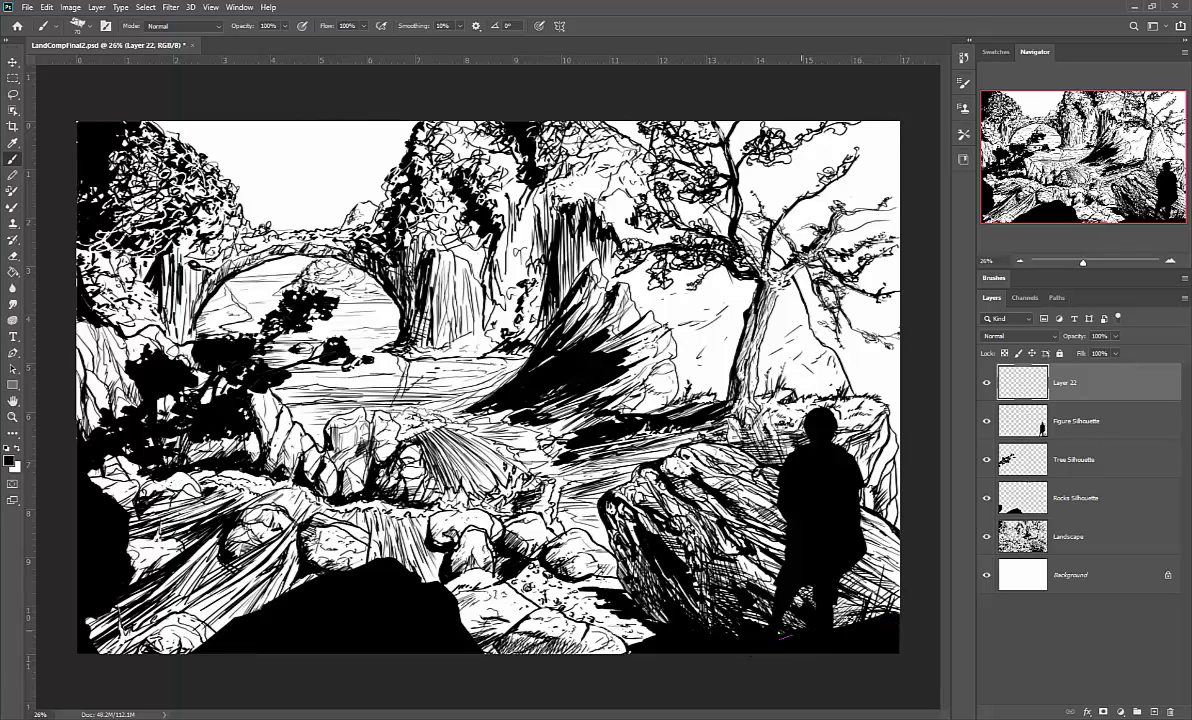
left_click_drag(820, 632, 834, 631)
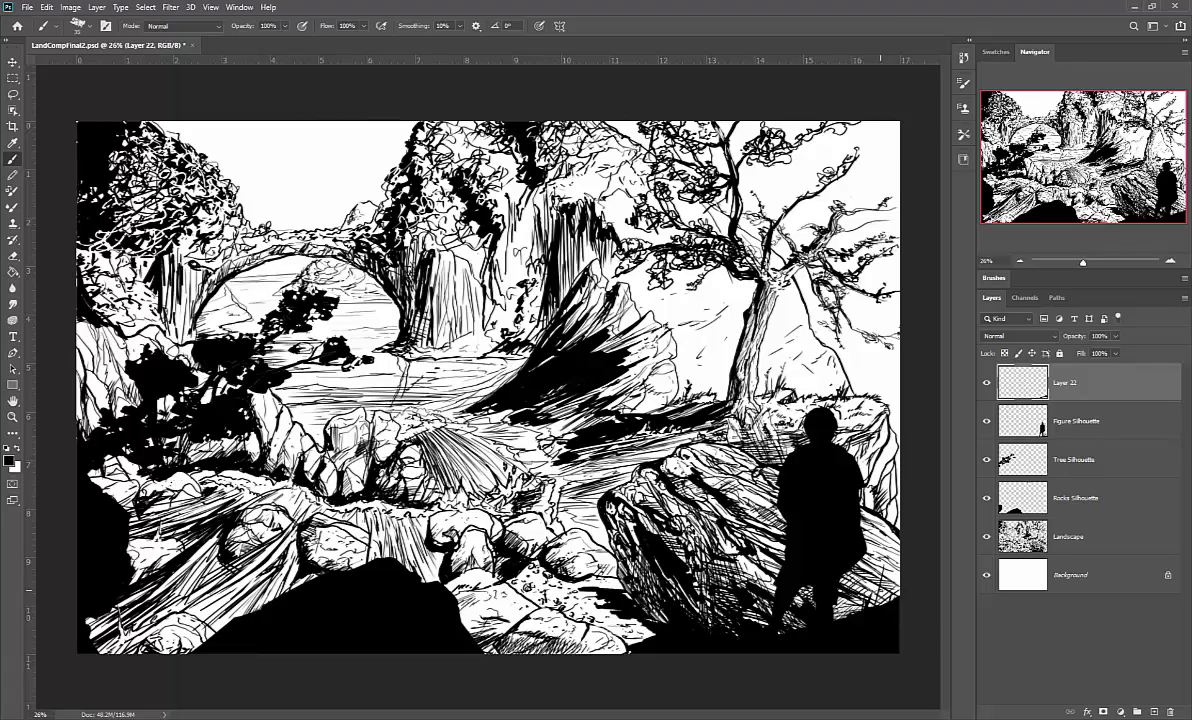
- Paint fine black grass blades with a much smaller brush between the foreground stones and the base of the large slanted rock
key("bracketleft")
key("bracketleft")
key("bracketleft")
key("bracketleft")
key("bracketleft")
key("bracketleft")
key("bracketleft")
key("bracketleft")
key("bracketleft")
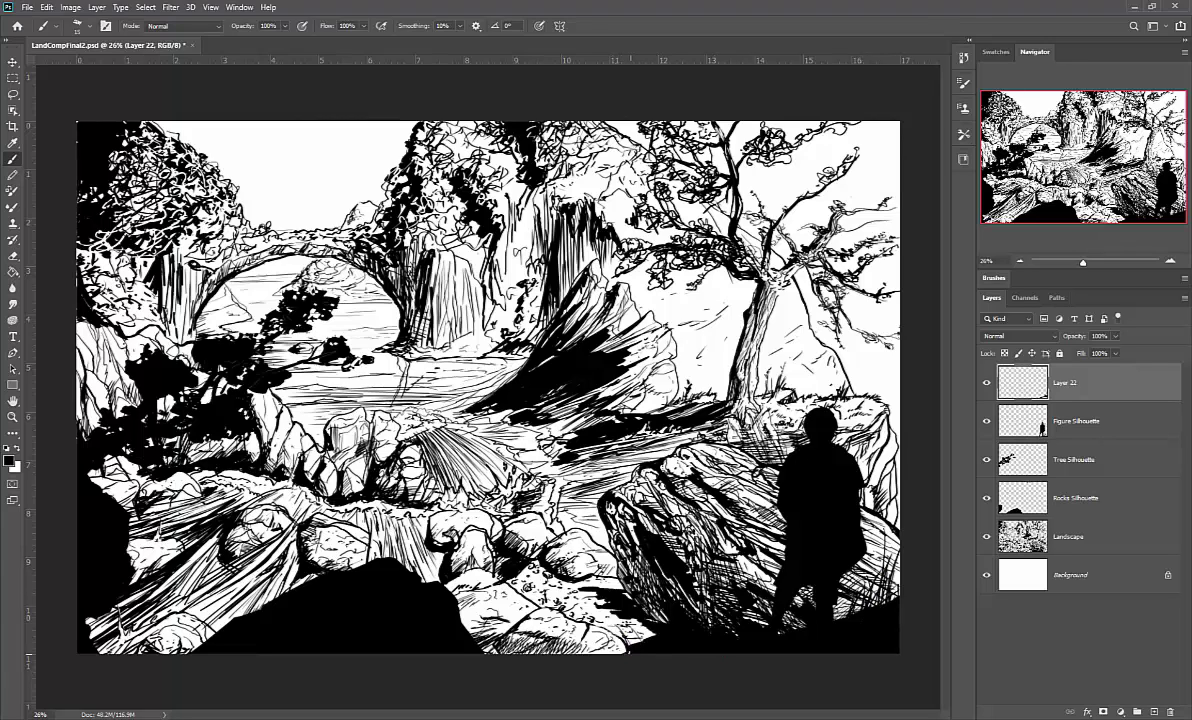
left_click_drag(629, 617, 636, 654)
mouse_move(588, 600)
left_mouse_down()
mouse_move(604, 642)
mouse_move(592, 640)
left_mouse_up()
left_click_drag(550, 596, 621, 657)
mouse_move(550, 568)
left_mouse_down()
mouse_move(572, 617)
mouse_move(620, 658)
left_mouse_up()
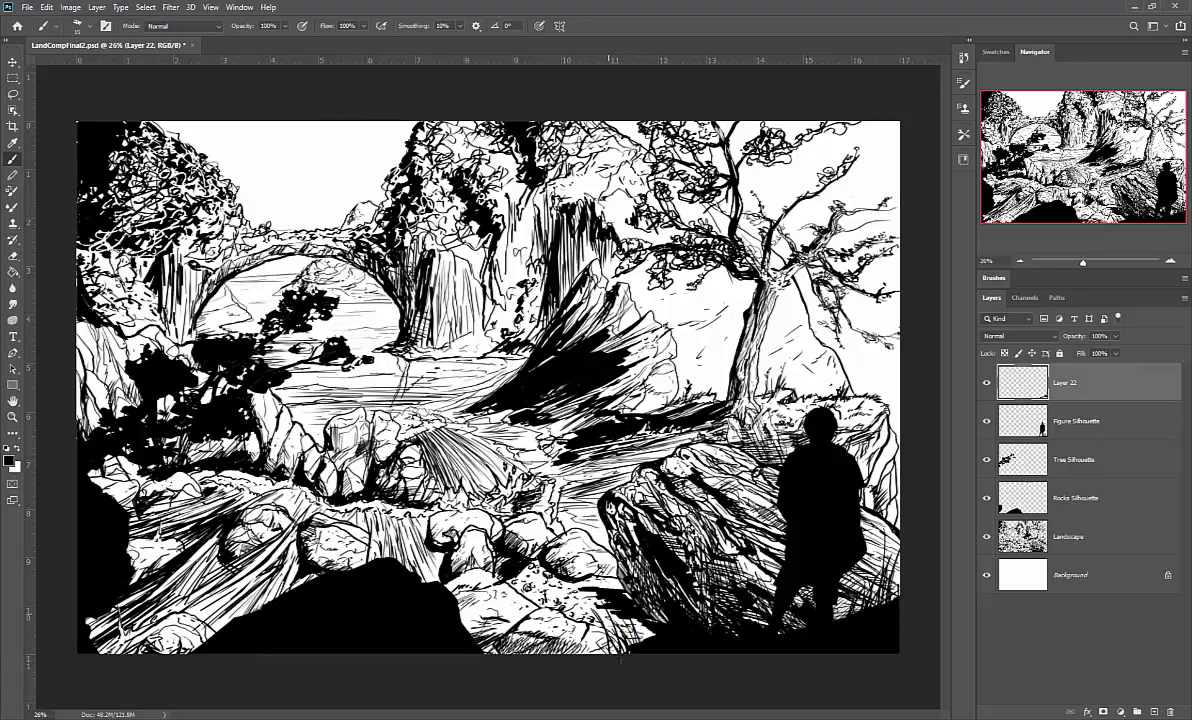
left_click_drag(564, 600, 580, 621)
mouse_move(536, 567)
left_mouse_down()
mouse_move(614, 659)
mouse_move(562, 609)
left_mouse_up()
left_click_drag(637, 625, 643, 635)
- Enlarge the brush and paint taller black grass blades over the lower foreground stones, beside the first tuft
key("bracketright")
key("bracketright")
key("bracketright")
key("bracketright")
key("bracketright")
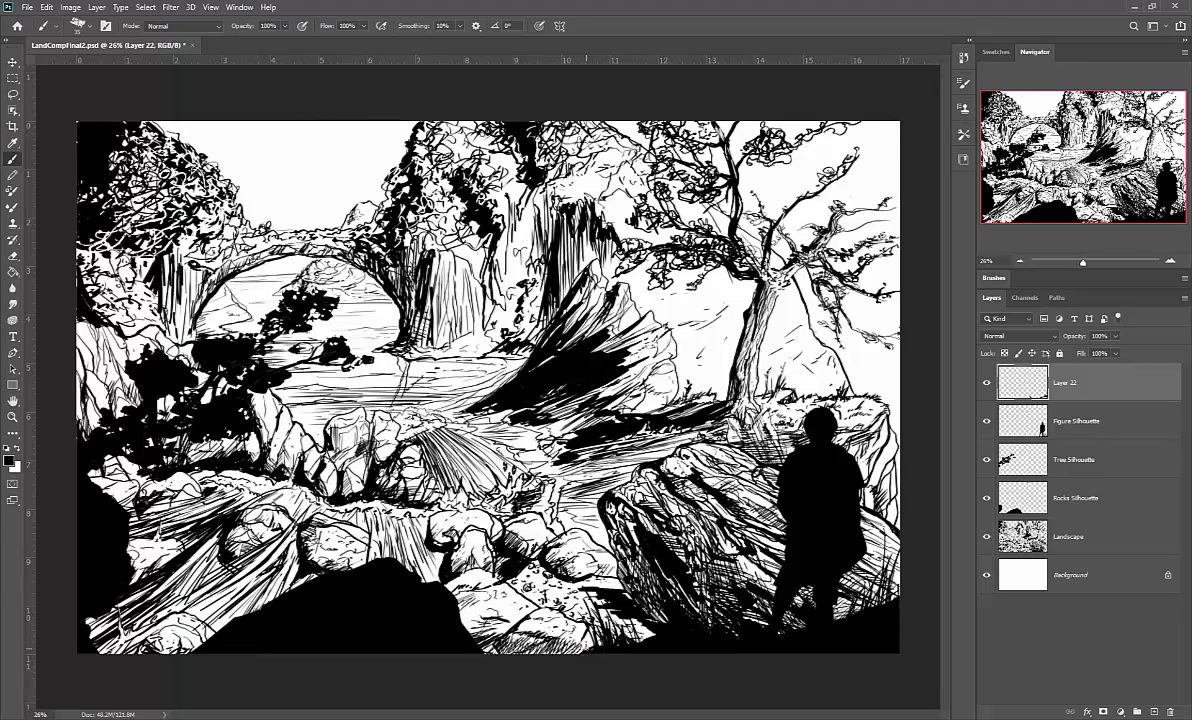
mouse_move(574, 652)
left_mouse_down()
mouse_move(564, 595)
mouse_move(573, 636)
mouse_move(503, 566)
left_mouse_up()
mouse_move(570, 652)
left_mouse_down()
mouse_move(508, 572)
mouse_move(526, 603)
mouse_move(509, 560)
mouse_move(526, 588)
left_mouse_up()
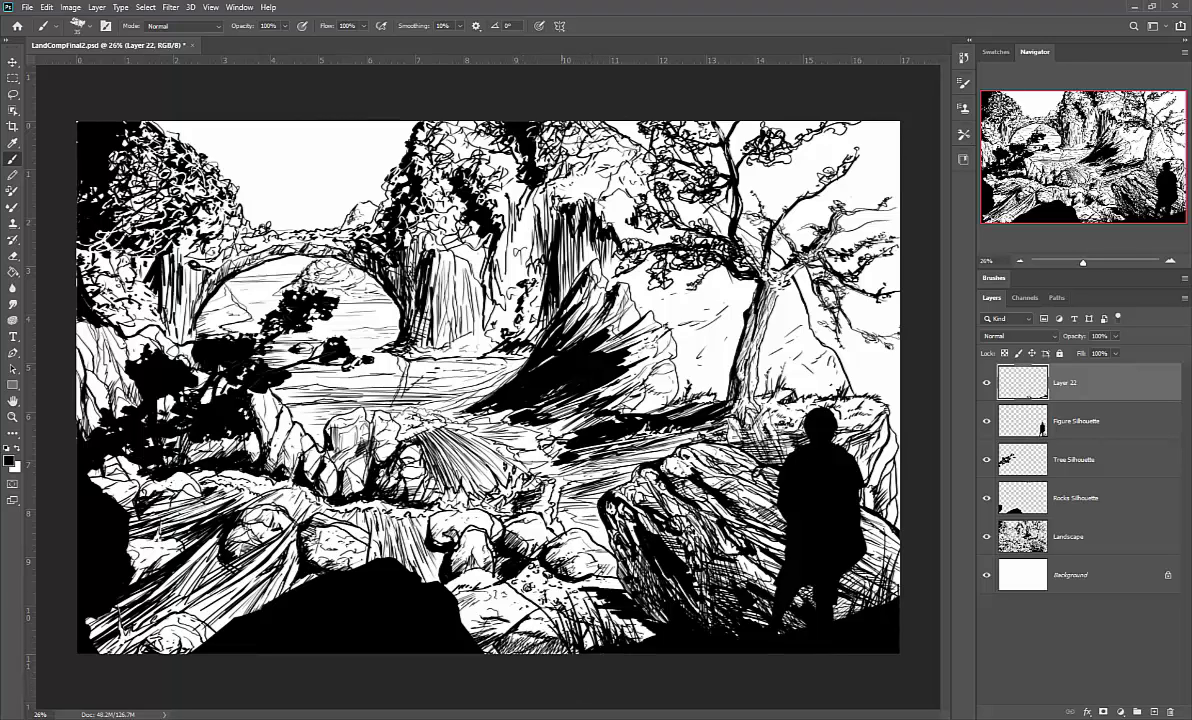
mouse_move(556, 640)
left_mouse_down()
mouse_move(516, 602)
mouse_move(540, 595)
mouse_move(580, 625)
mouse_move(559, 582)
left_mouse_up()
- Extend the black grass further over the light foreground stones towards the central boulder silhouette, thickening the tufts at the canvas edge
key("z")
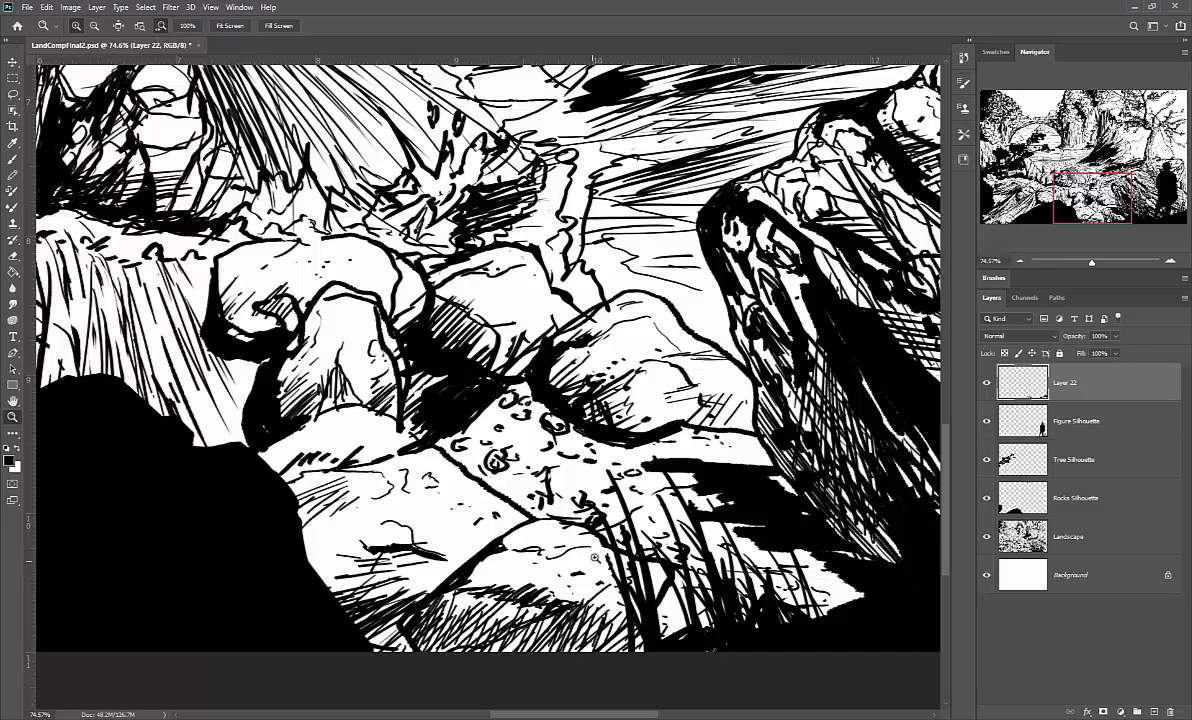
scroll(552, 526, "down", 6)
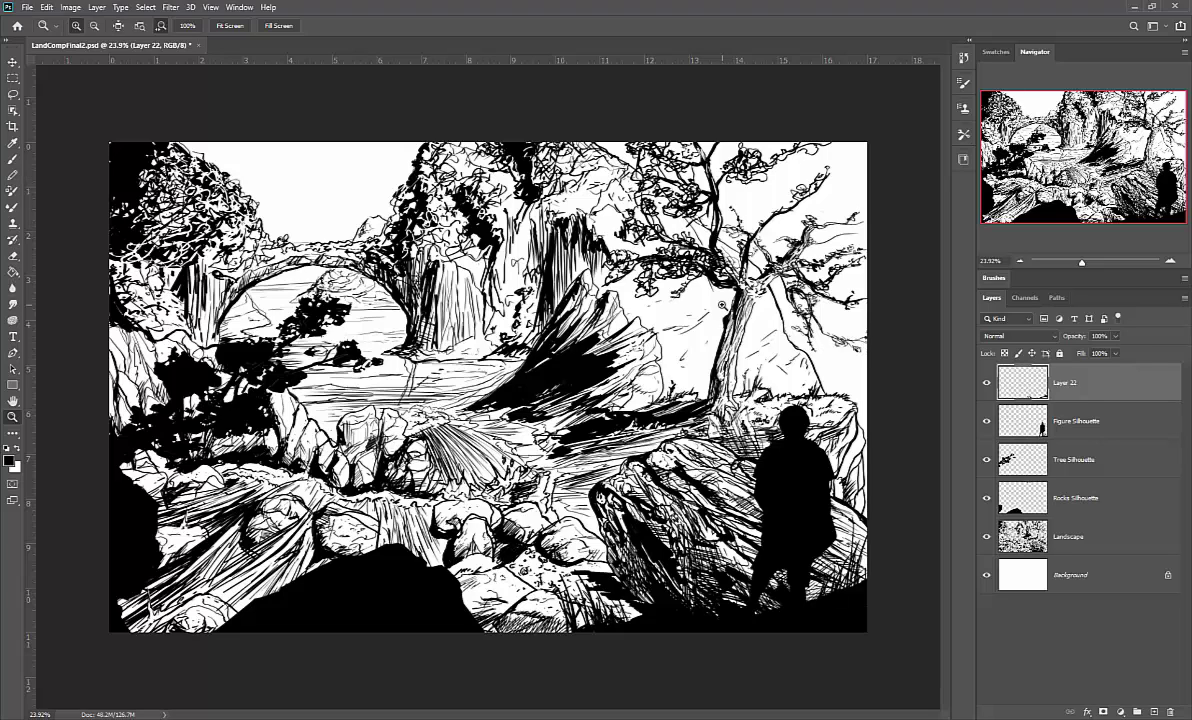
key("b")
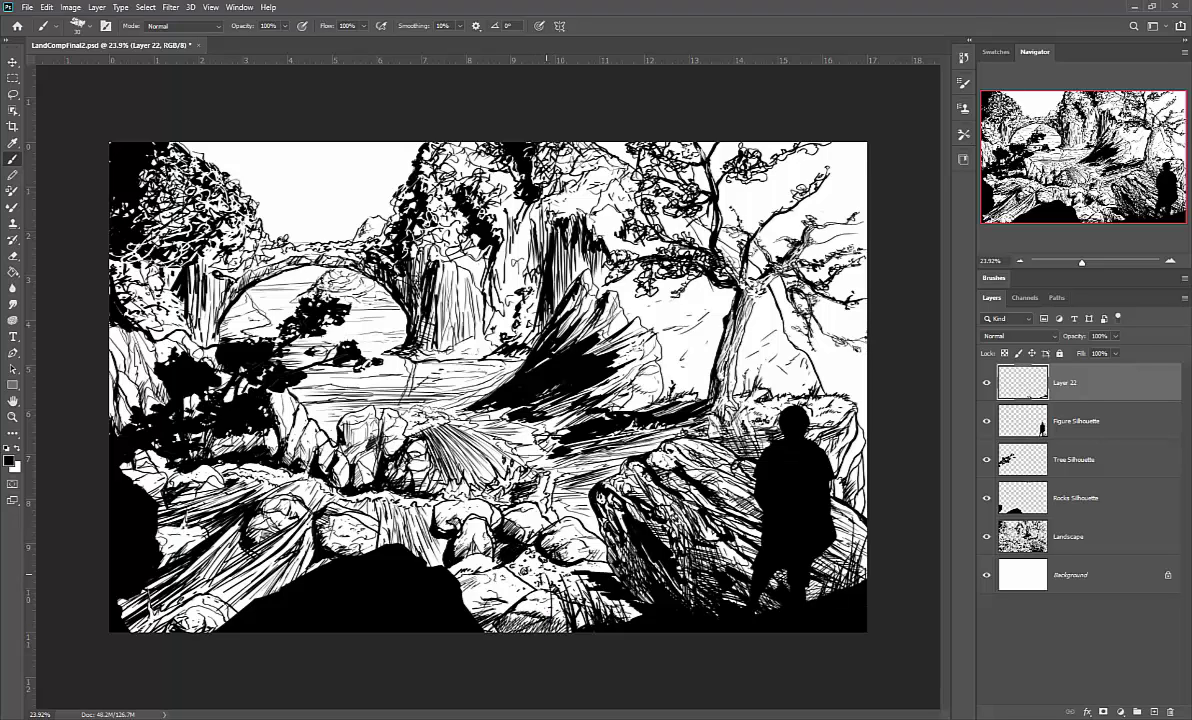
left_click_drag(529, 573, 549, 615)
mouse_move(538, 550)
left_mouse_down()
mouse_move(547, 632)
mouse_move(529, 567)
mouse_move(533, 622)
mouse_move(479, 537)
left_mouse_up()
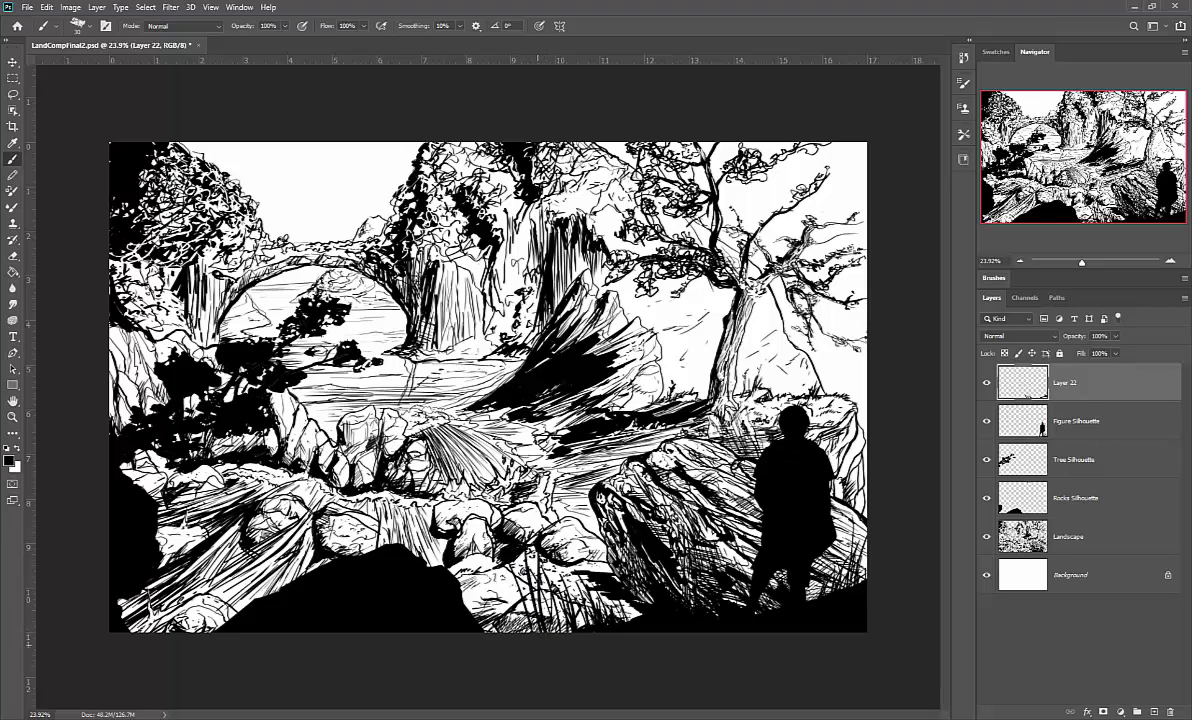
mouse_move(498, 589)
left_mouse_down()
mouse_move(507, 559)
mouse_move(560, 632)
left_mouse_up()
mouse_move(562, 608)
left_mouse_down()
mouse_move(562, 631)
mouse_move(548, 632)
left_mouse_up()
left_click_drag(507, 591, 533, 582)
left_click_drag(562, 624, 572, 634)
left_click_drag(524, 593, 535, 589)
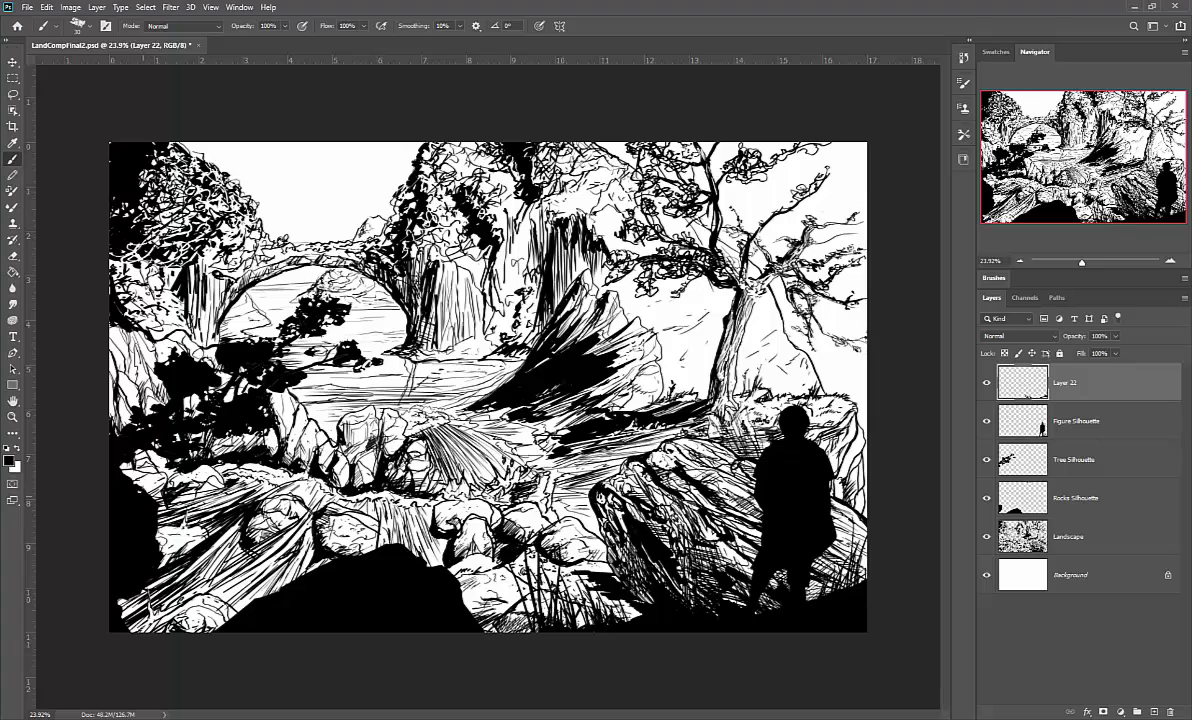
- Add black strokes along the edge of the left rock silhouette and reduce the brush size for finer detail
mouse_move(134, 464)
left_mouse_down()
mouse_move(141, 444)
mouse_move(146, 460)
mouse_move(142, 423)
mouse_move(160, 441)
mouse_move(131, 421)
mouse_move(155, 431)
left_mouse_up()
left_click_drag(147, 492, 174, 467)
left_click_drag(158, 510, 149, 485)
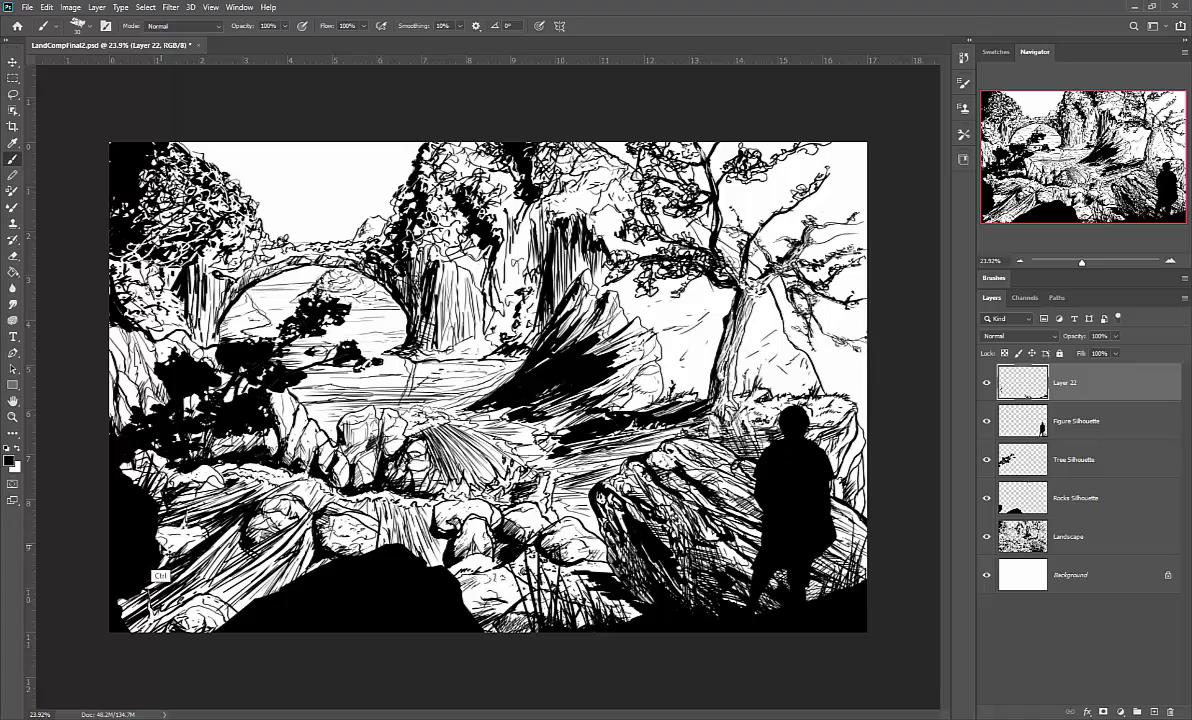
key("bracketleft")
key("bracketleft")
key("bracketleft")
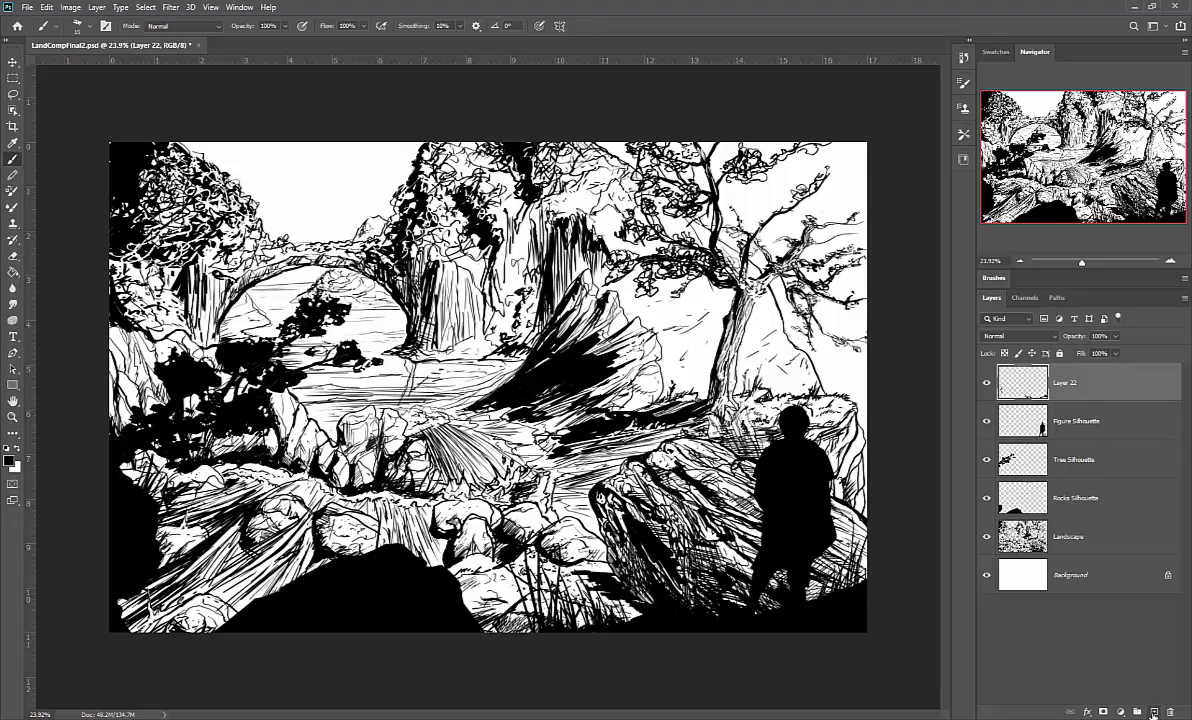
- Create a new layer above Layer 22 and set the foreground color to bright red
key("ctrl+shift+alt+n")
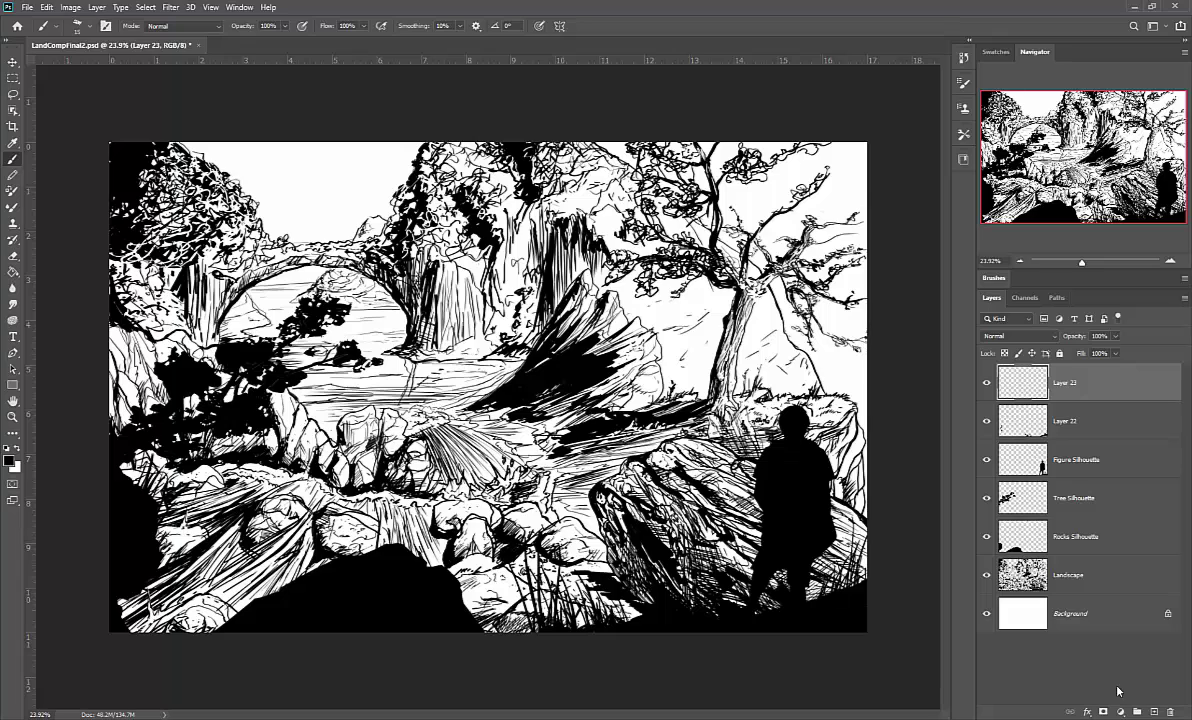
left_click(8, 453)
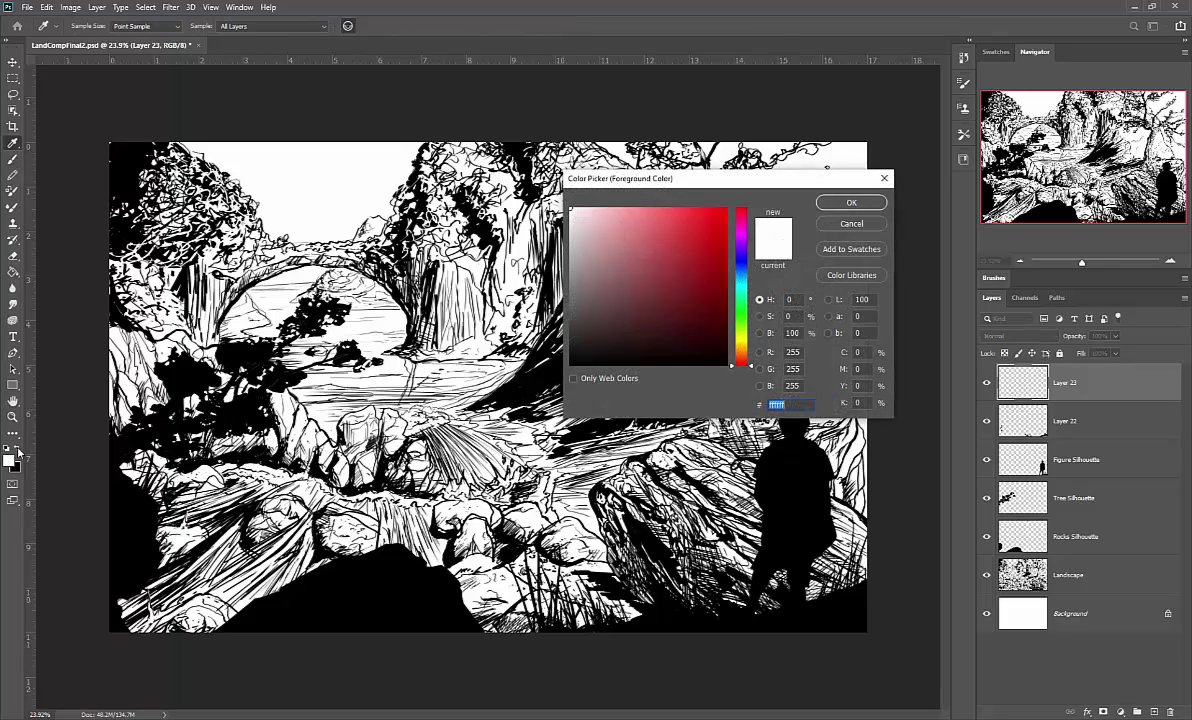
left_click(709, 214)
left_click(850, 203)
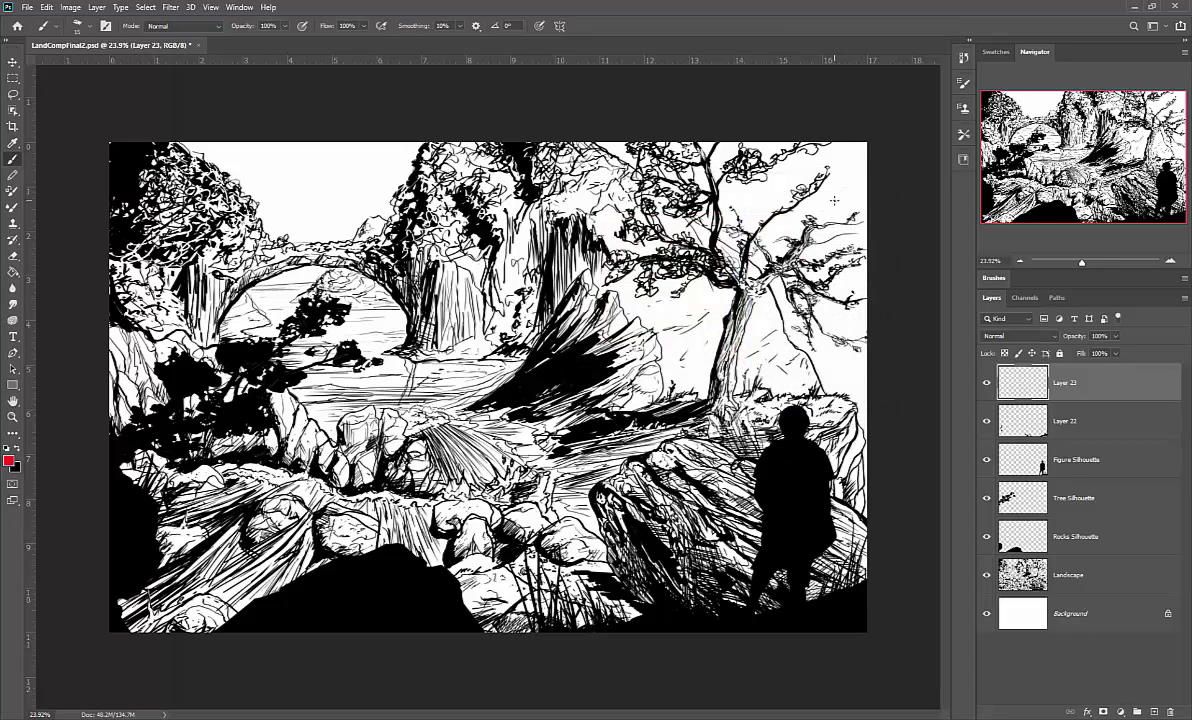
- With a larger brush, draw a red diagonal line from the right tree's upper branches to the leaning rock, with a triangle at its lower end
key("]")
key("]")
key("]")
key("]")
key("]")
key("]")
key("]")
mouse_move(818, 168)
left_mouse_down()
mouse_move(530, 300)
mouse_move(505, 357)
left_mouse_up()
left_click_drag(586, 303, 573, 281)
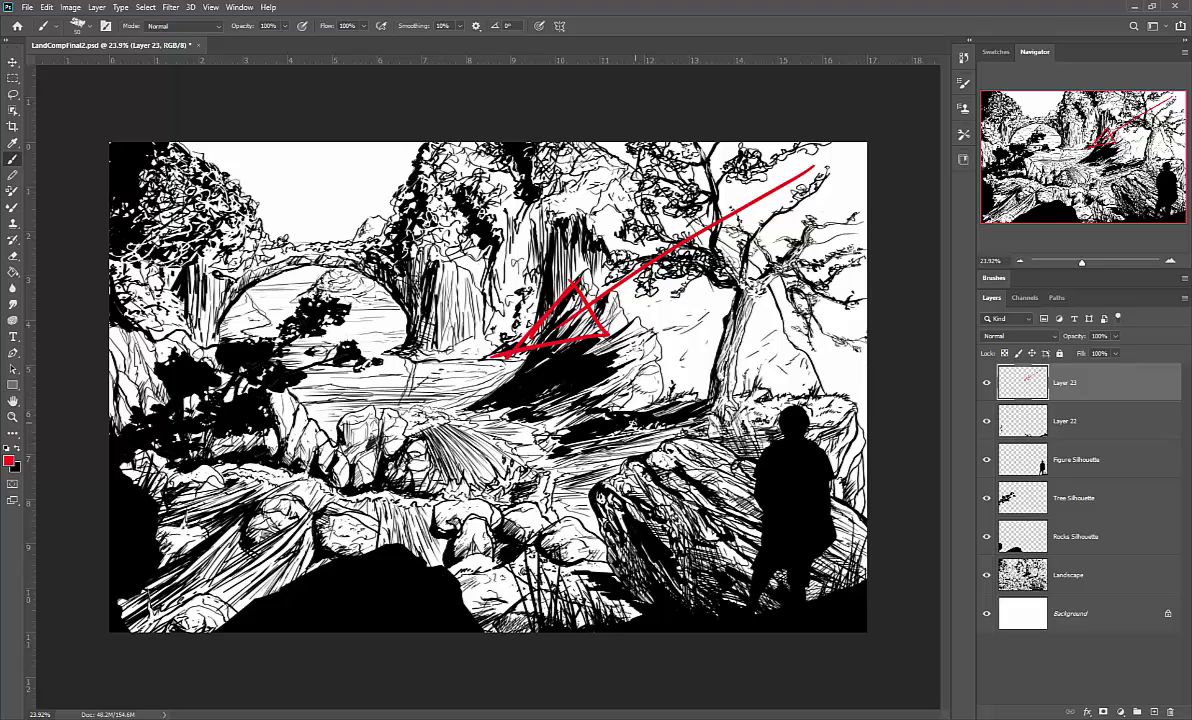
- Mark the shadow areas on the rocks, cliff foliage and bridge support in red, and hide the Layer 23 annotations
left_click_drag(577, 428, 675, 414)
left_click_drag(556, 371, 490, 391)
left_click_drag(479, 220, 489, 240)
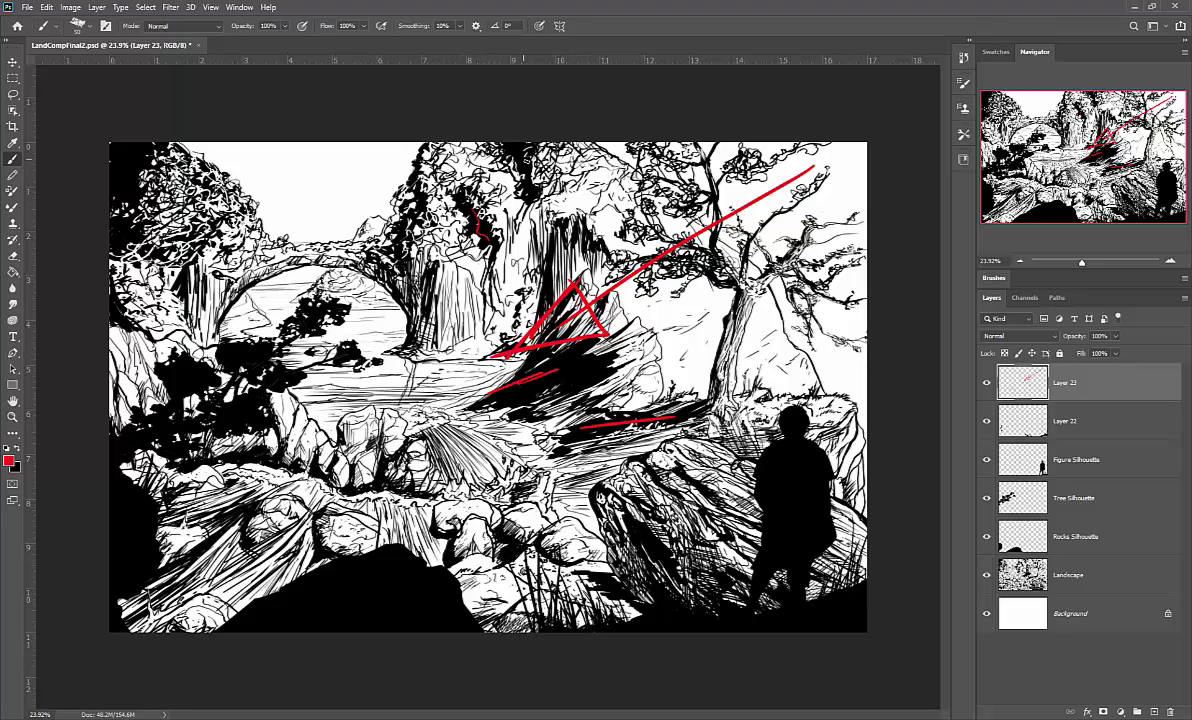
left_click_drag(528, 162, 534, 179)
left_click_drag(415, 247, 418, 278)
mouse_move(410, 212)
left_mouse_down()
mouse_move(378, 226)
mouse_move(396, 310)
mouse_move(424, 218)
left_mouse_up()
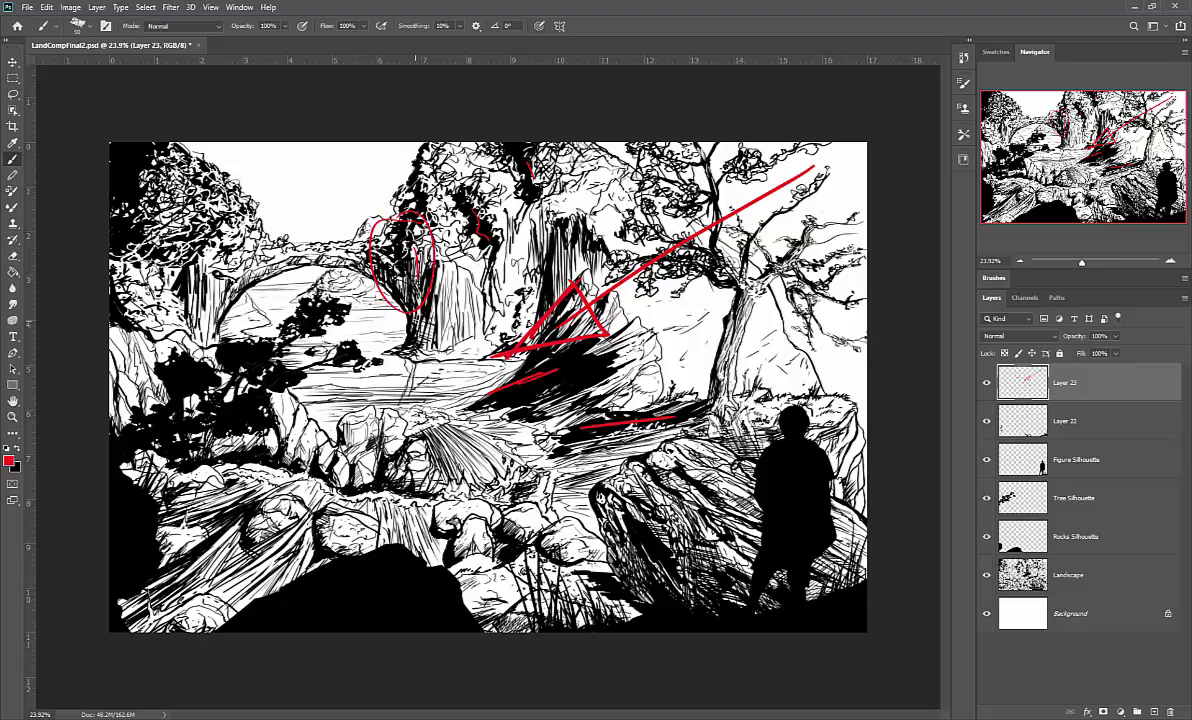
left_click_drag(410, 340, 383, 348)
mouse_move(612, 528)
left_mouse_down()
mouse_move(658, 574)
mouse_move(646, 591)
mouse_move(685, 600)
left_mouse_up()
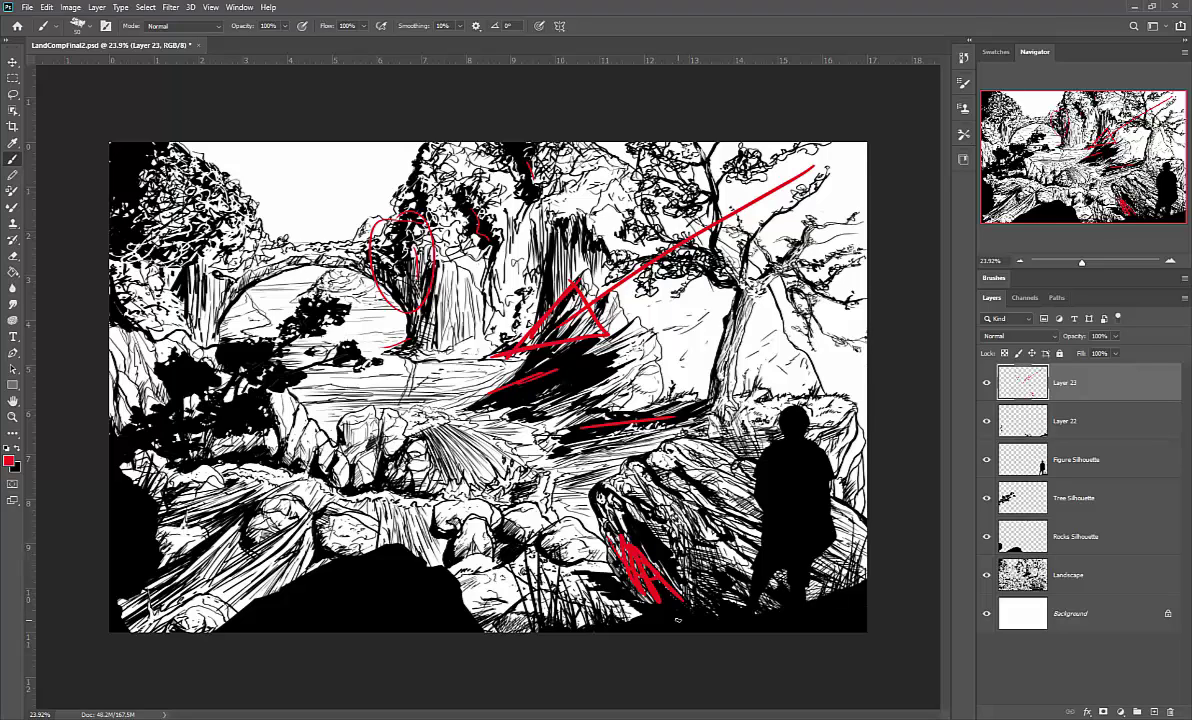
mouse_move(645, 559)
left_mouse_down()
mouse_move(634, 563)
mouse_move(656, 576)
left_mouse_up()
left_click(987, 383)
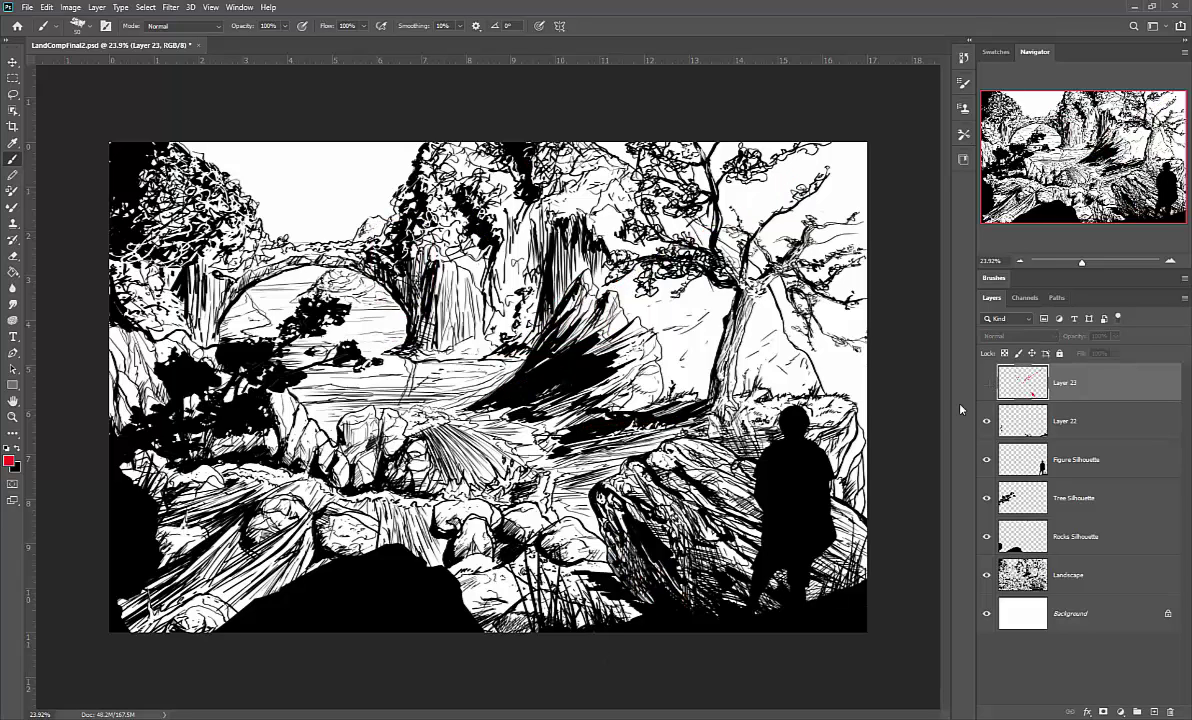
- Flip the whole canvas horizontally and add a new layer above the hidden annotations
key("ctrl+shift+h")
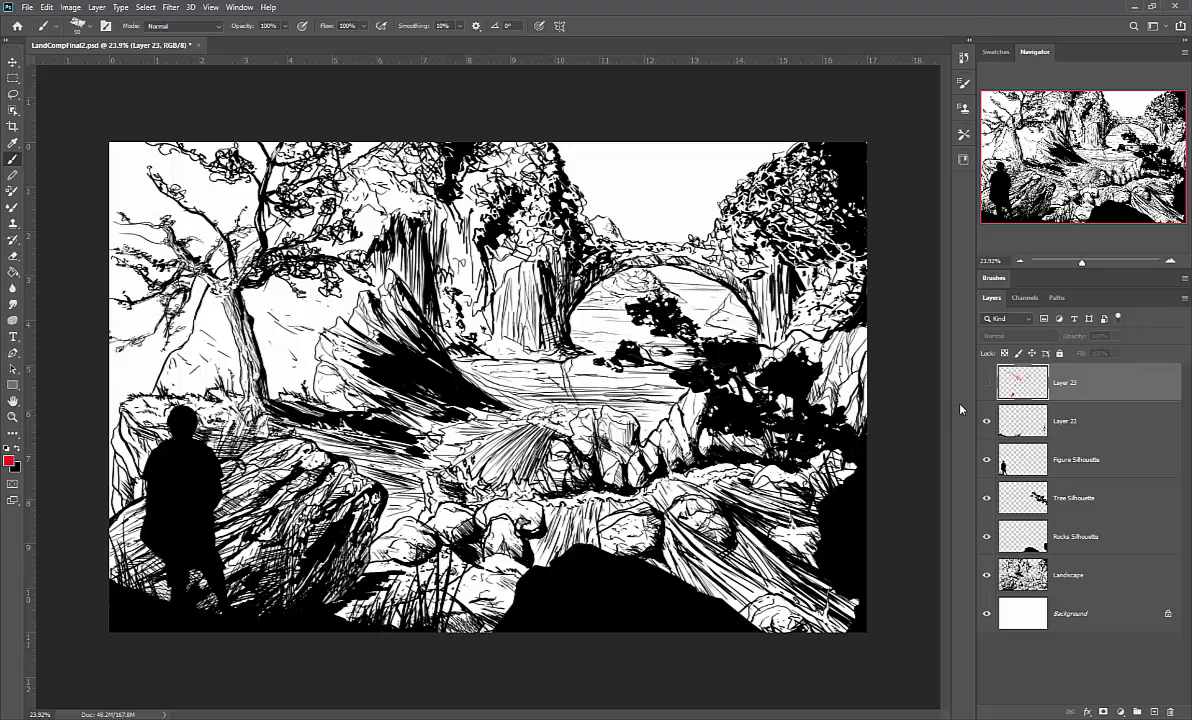
left_click(1154, 712)
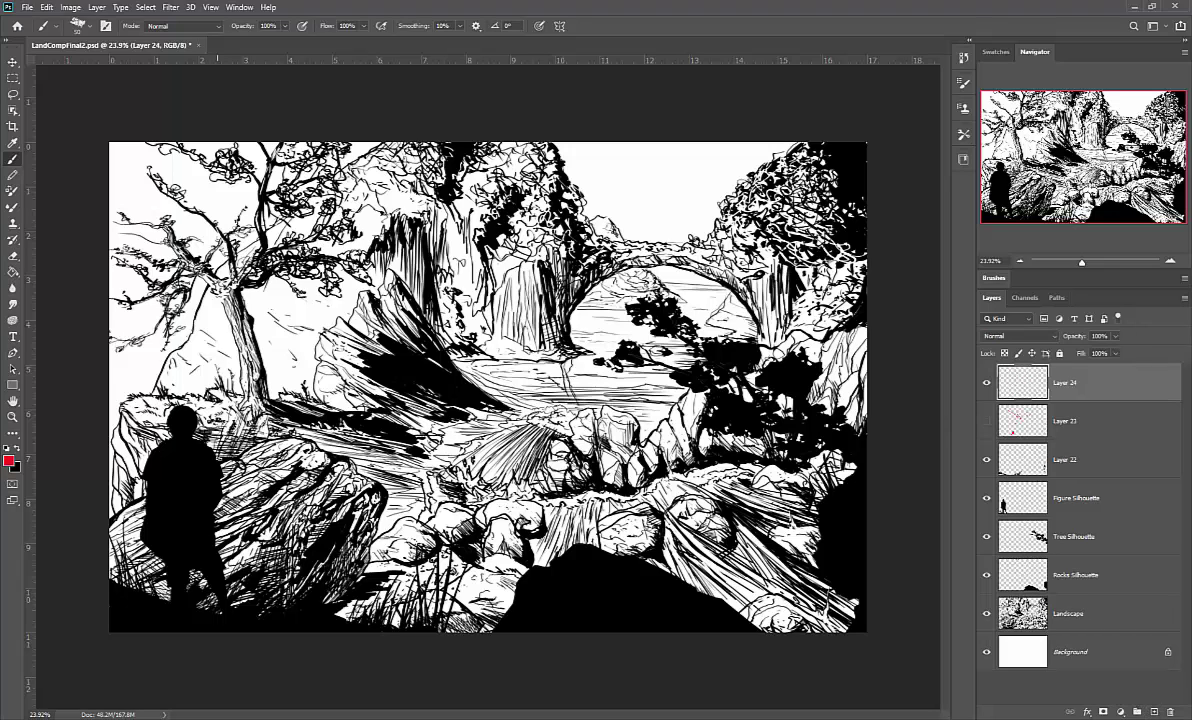
- Draw four red arrows leading inward: from the figure to the bridge opening, and from the foreground grass, boulder and slanted rocks
mouse_move(216, 458)
left_mouse_down()
mouse_move(580, 334)
mouse_move(503, 339)
left_mouse_up()
left_click_drag(590, 326, 541, 359)
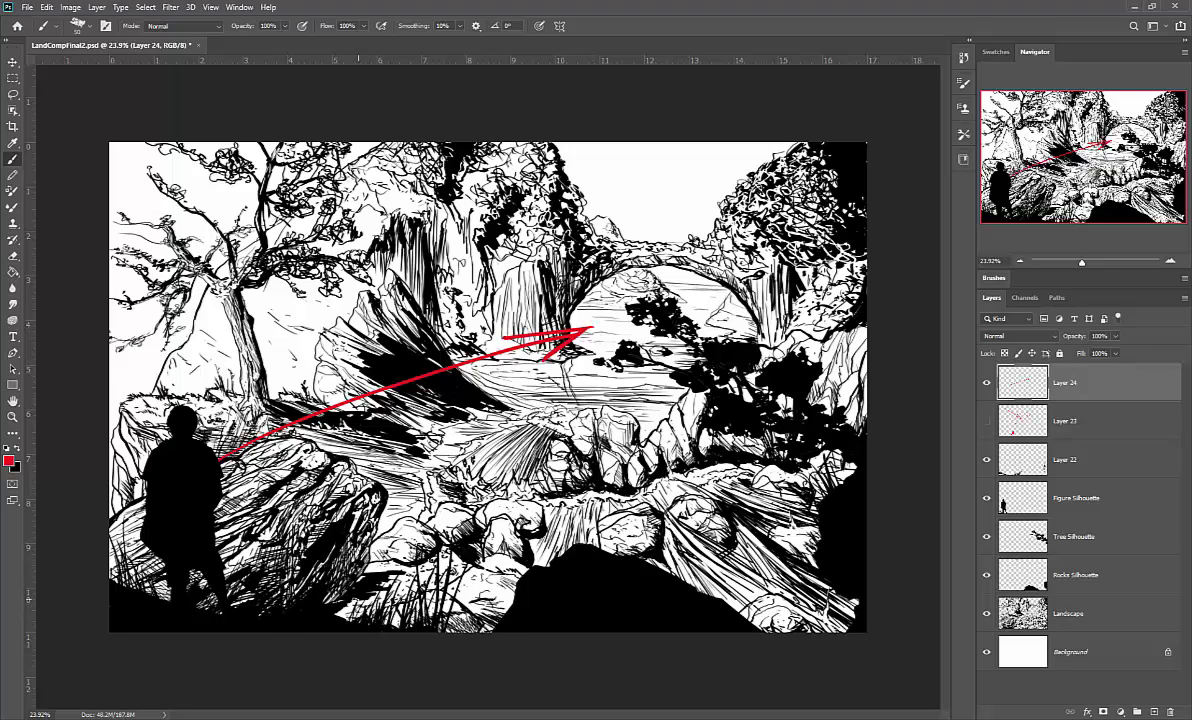
mouse_move(365, 596)
left_mouse_down()
mouse_move(527, 418)
mouse_move(497, 437)
mouse_move(507, 445)
left_mouse_up()
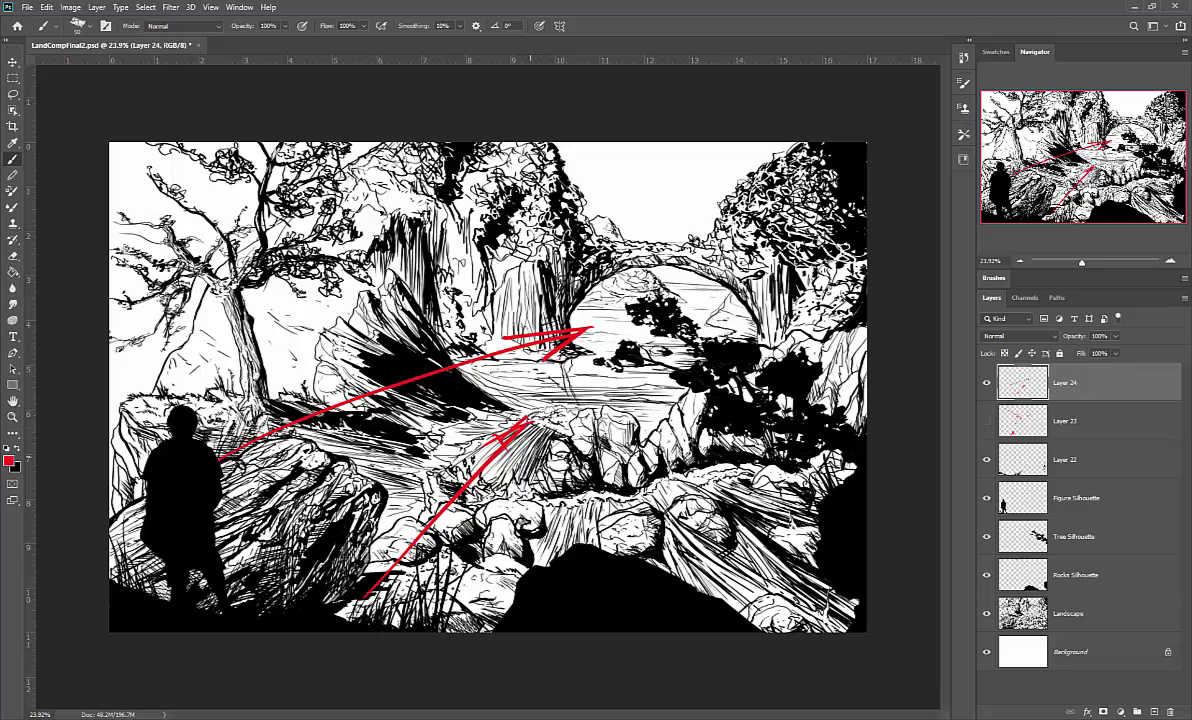
mouse_move(555, 550)
left_mouse_down()
mouse_move(576, 448)
mouse_move(558, 470)
left_mouse_up()
left_click_drag(576, 446, 585, 475)
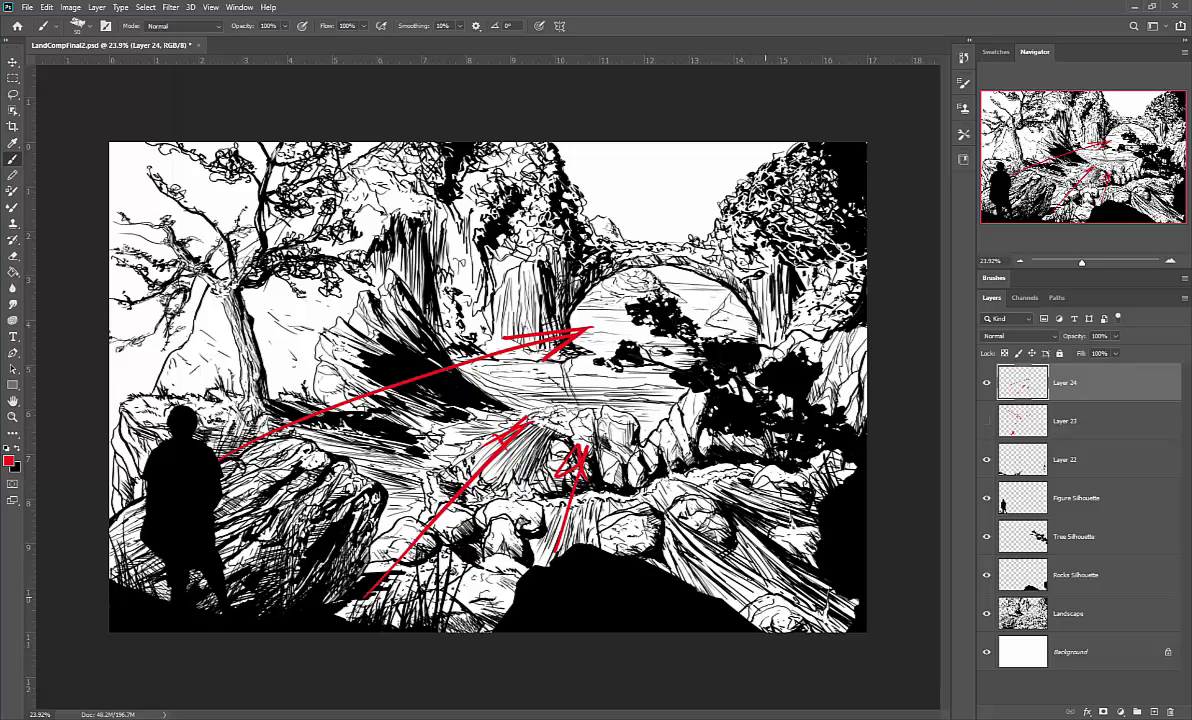
mouse_move(765, 598)
left_mouse_down()
mouse_move(663, 482)
mouse_move(670, 515)
left_mouse_up()
left_click_drag(663, 482, 698, 500)
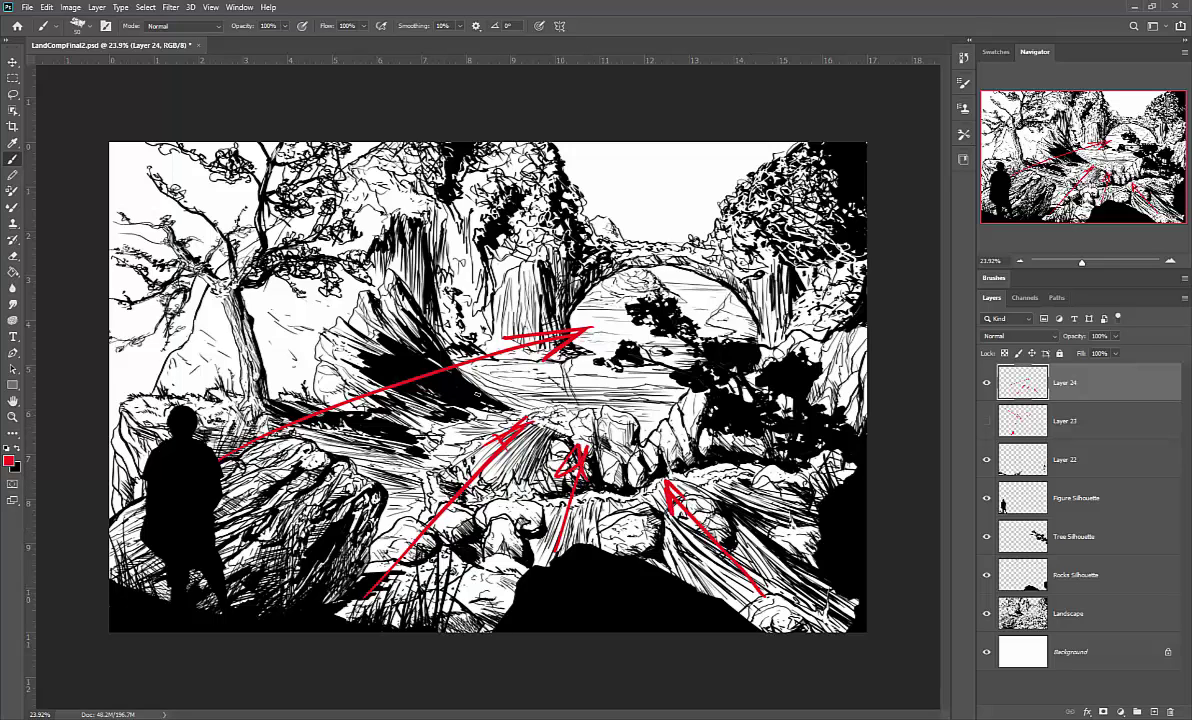
- Trace the bridge arch and the V-shaped cliff edges in red, and scribble guide lines under the arch and across the sky
mouse_move(512, 302)
left_mouse_down()
mouse_move(522, 276)
mouse_move(712, 342)
mouse_move(506, 273)
left_mouse_up()
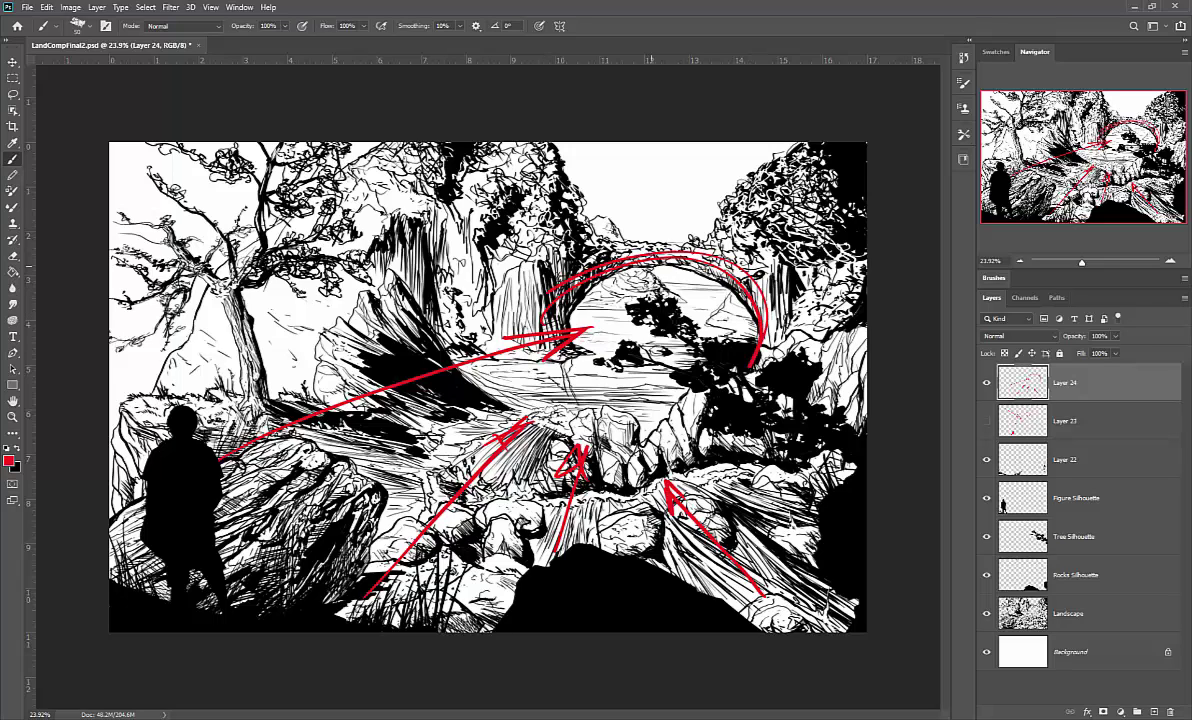
mouse_move(549, 144)
left_mouse_down()
mouse_move(622, 248)
mouse_move(800, 148)
left_mouse_up()
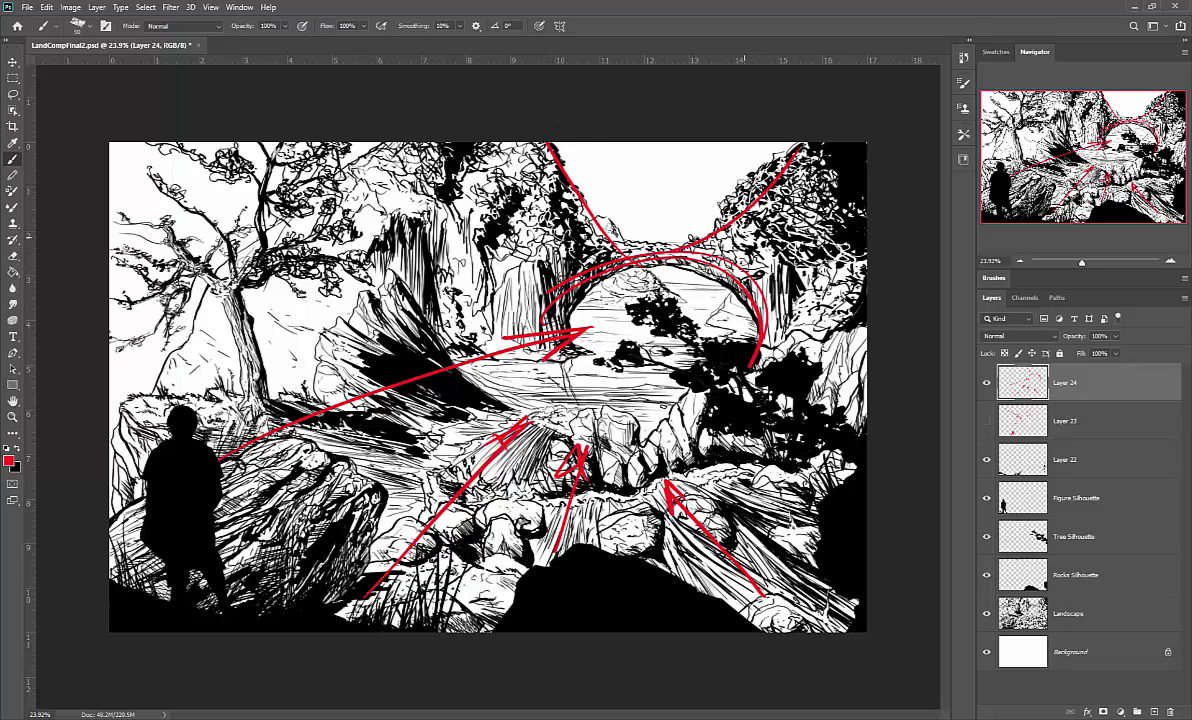
mouse_move(594, 330)
left_mouse_down()
mouse_move(650, 305)
mouse_move(662, 266)
mouse_move(600, 258)
left_mouse_up()
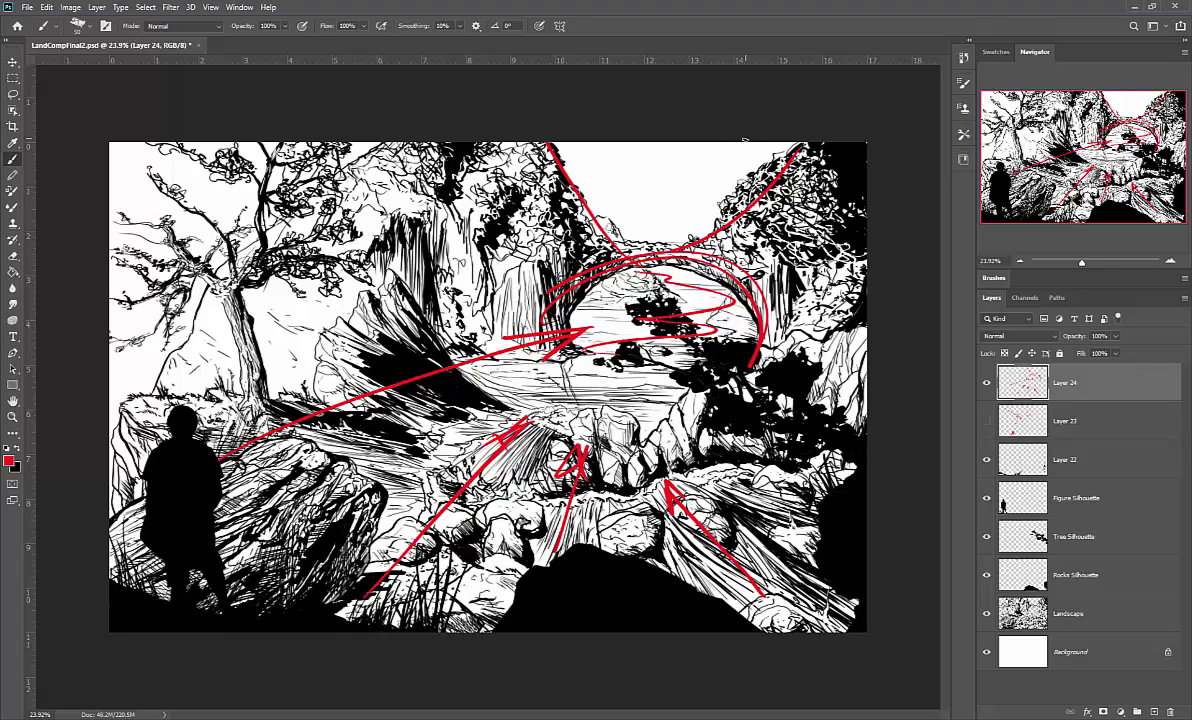
mouse_move(740, 144)
left_mouse_down()
mouse_move(679, 186)
mouse_move(636, 240)
left_mouse_up()
left_click_drag(603, 143, 654, 213)
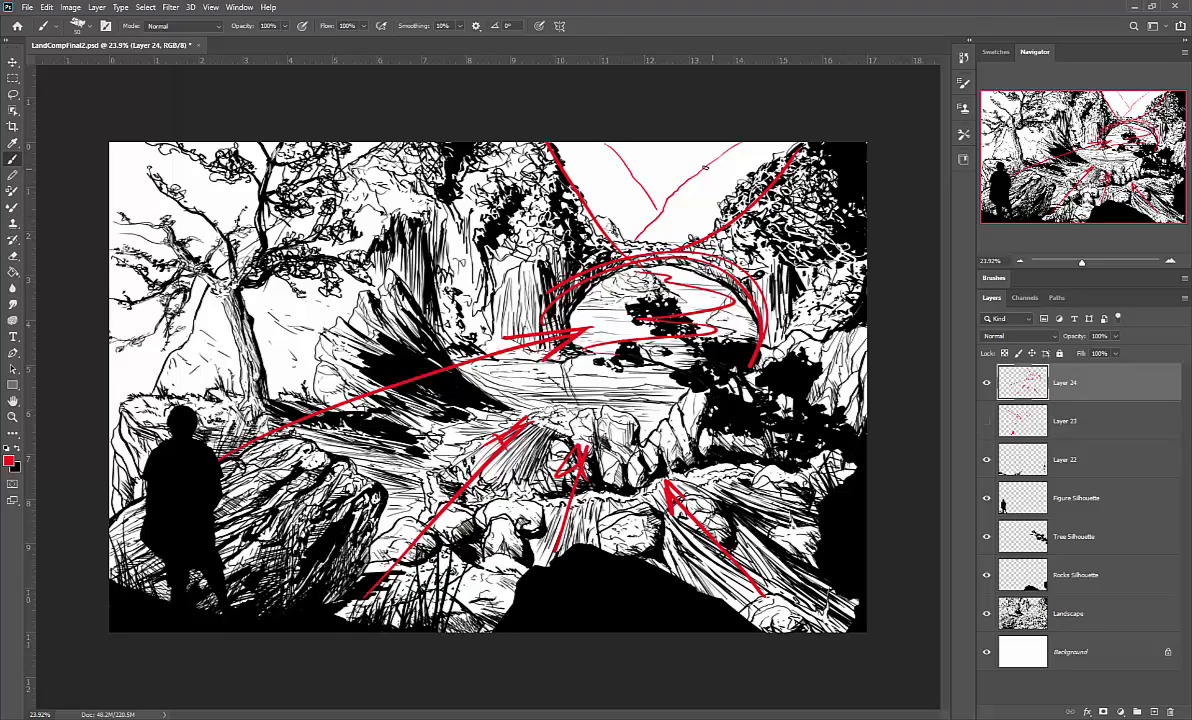
mouse_move(656, 157)
left_mouse_down()
mouse_move(562, 165)
mouse_move(700, 155)
mouse_move(704, 142)
left_mouse_up()
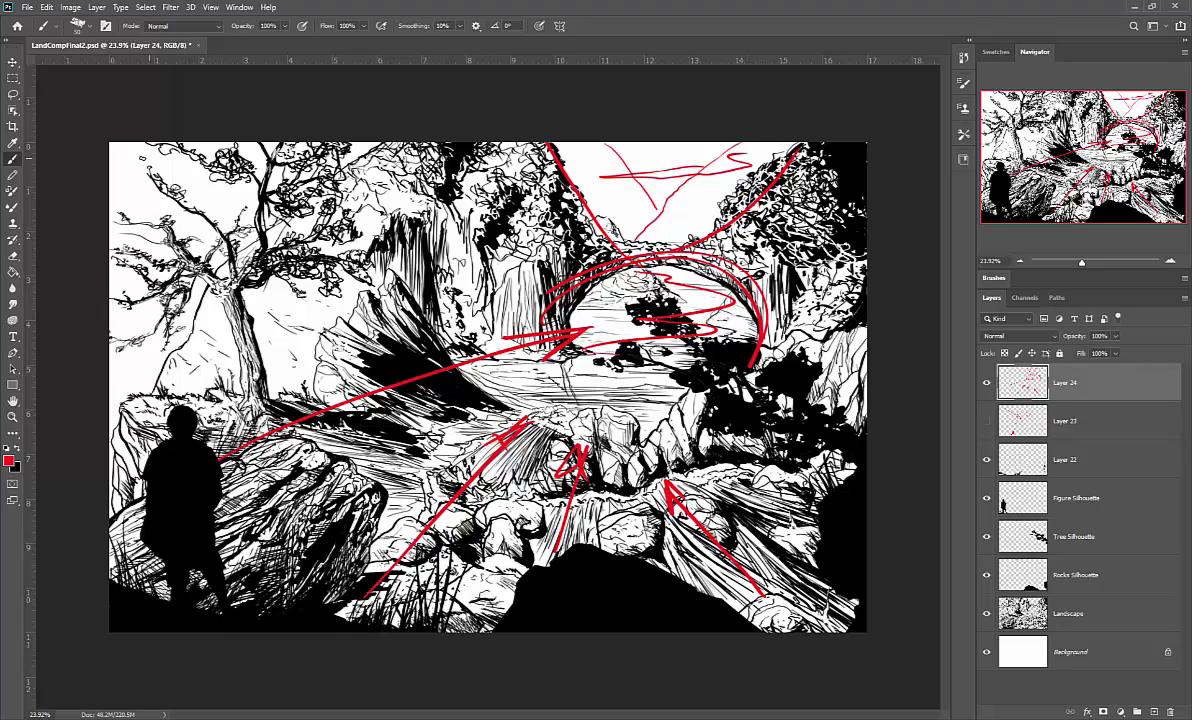
- Sketch a red arc and a curved line in the sky beside the bare tree, and hide the Layer 24 annotations
left_click_drag(114, 150, 121, 224)
mouse_move(175, 200)
left_mouse_down()
mouse_move(220, 218)
mouse_move(112, 226)
mouse_move(130, 211)
mouse_move(250, 251)
left_mouse_up()
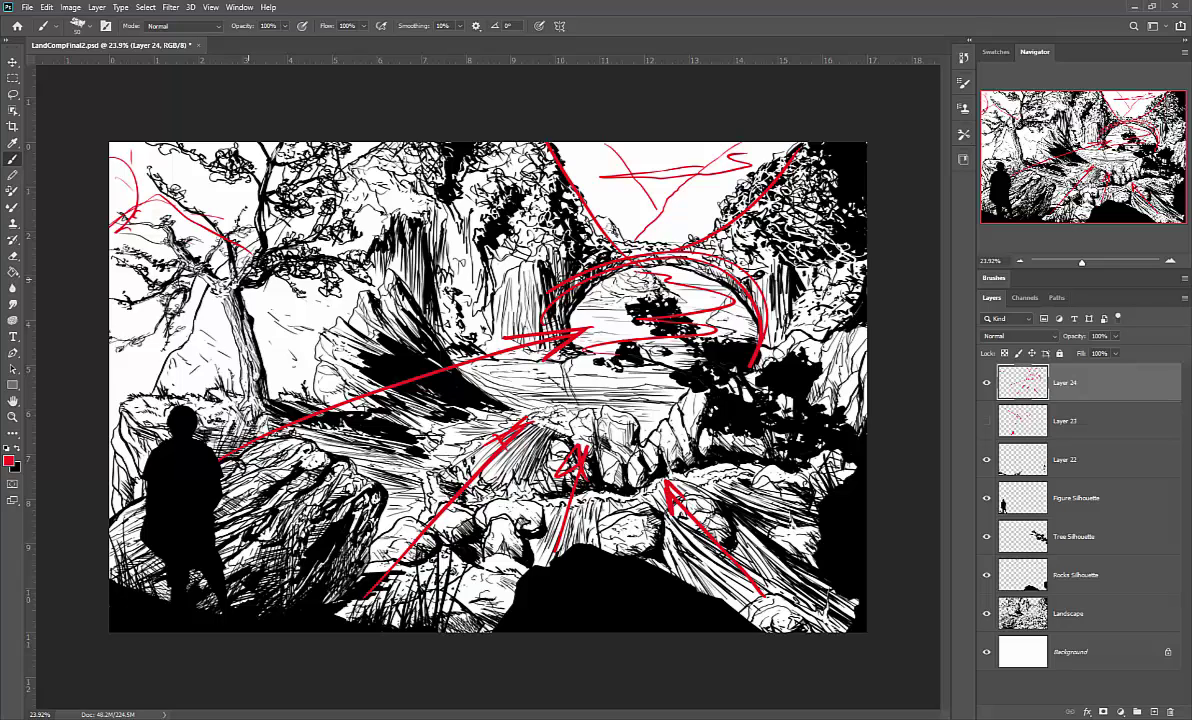
left_click(986, 382)
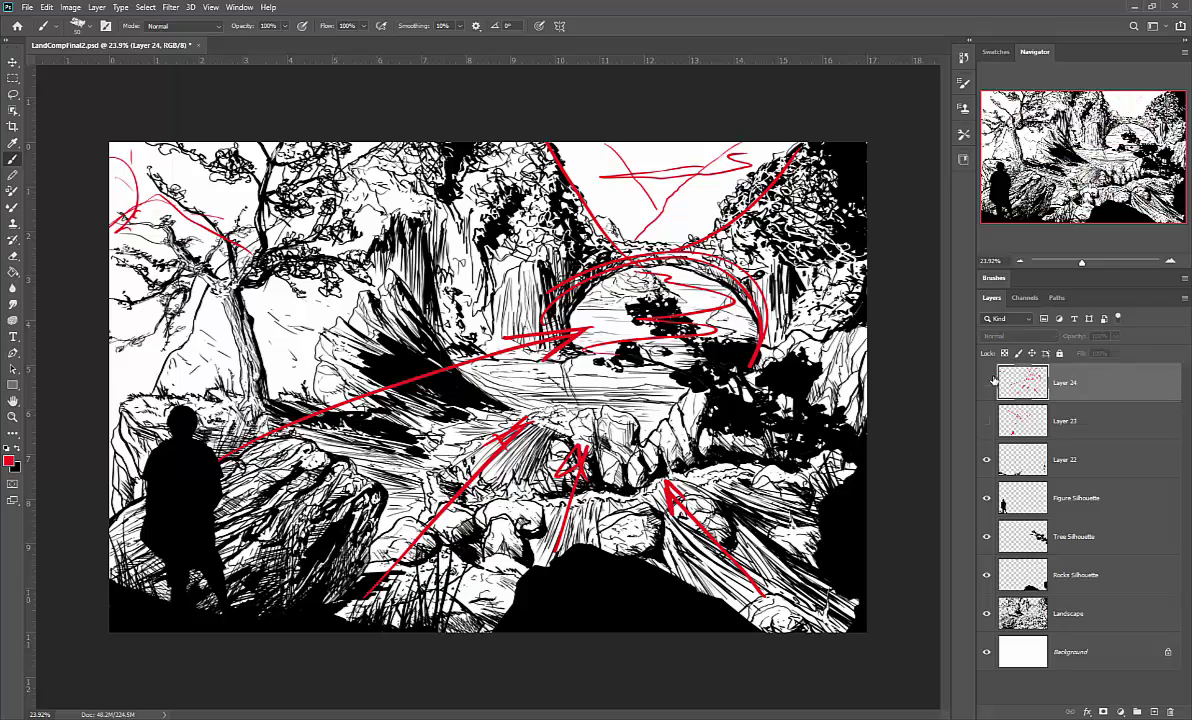